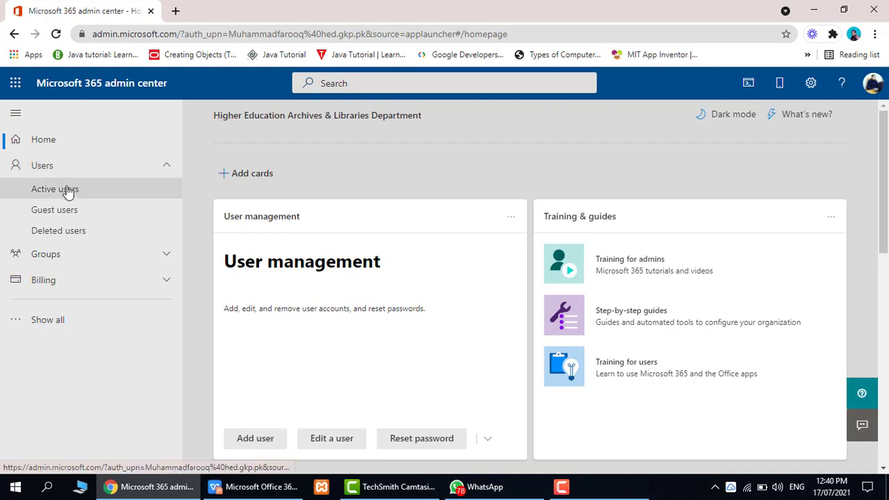
From the active users' Add multiple users wizard, download the blank CSV file with the required headers and open it.
{"action": "left_click", "coordinate": [98, 194]}
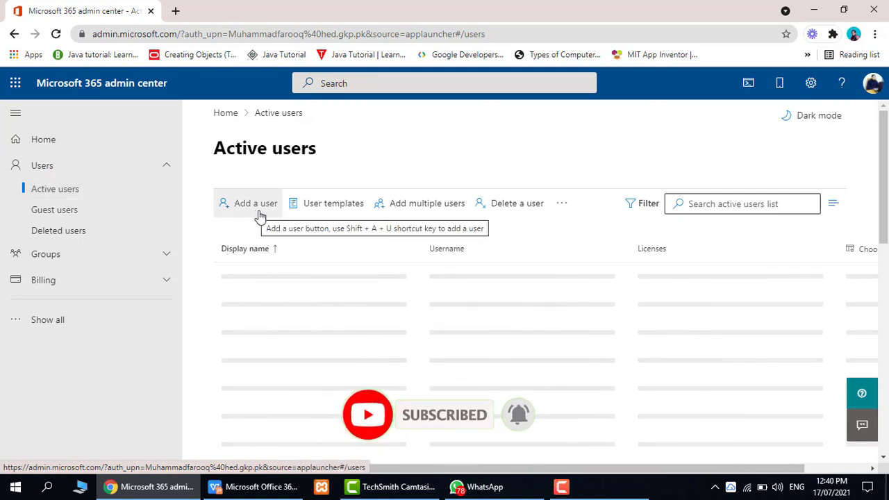
{"action": "left_click", "coordinate": [431, 212]}
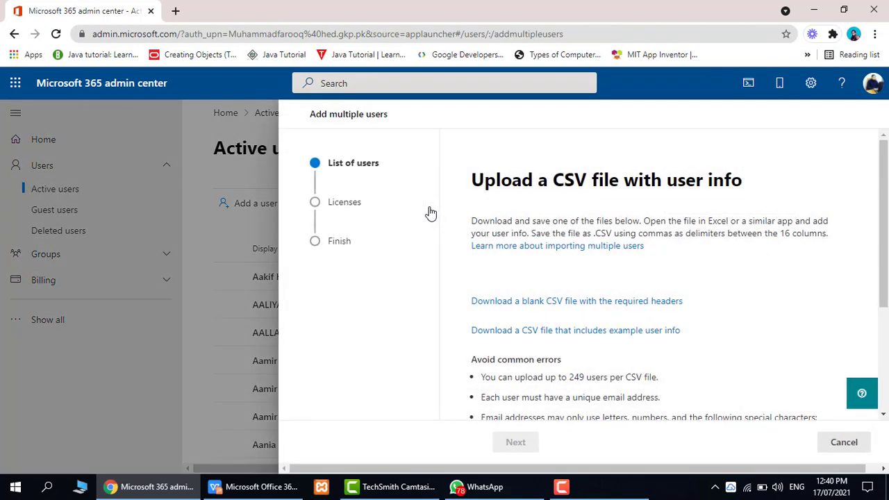
{"action": "left_click_drag", "start_coordinate": [886, 237], "coordinate": [885, 277]}
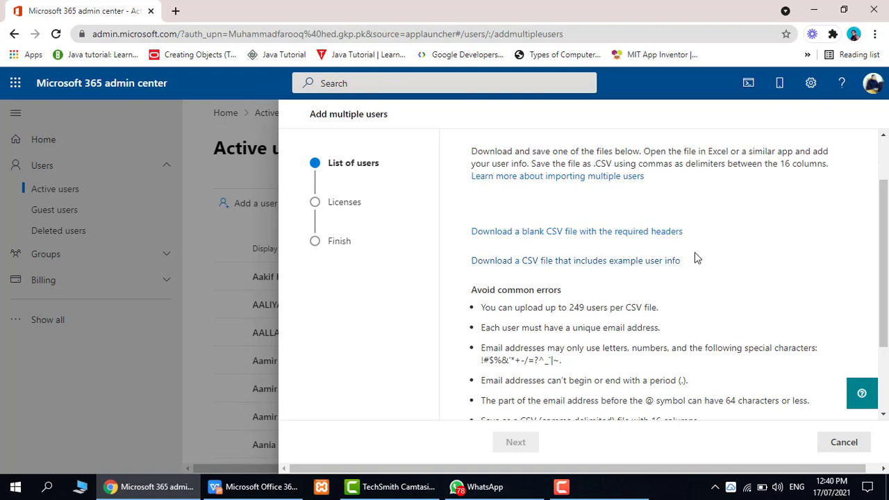
{"action": "left_click", "coordinate": [671, 232]}
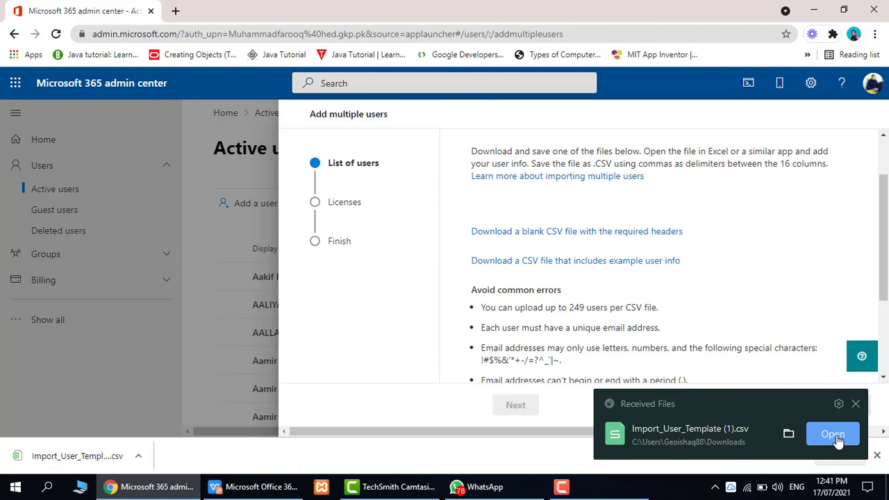
{"action": "left_click", "coordinate": [835, 434]}
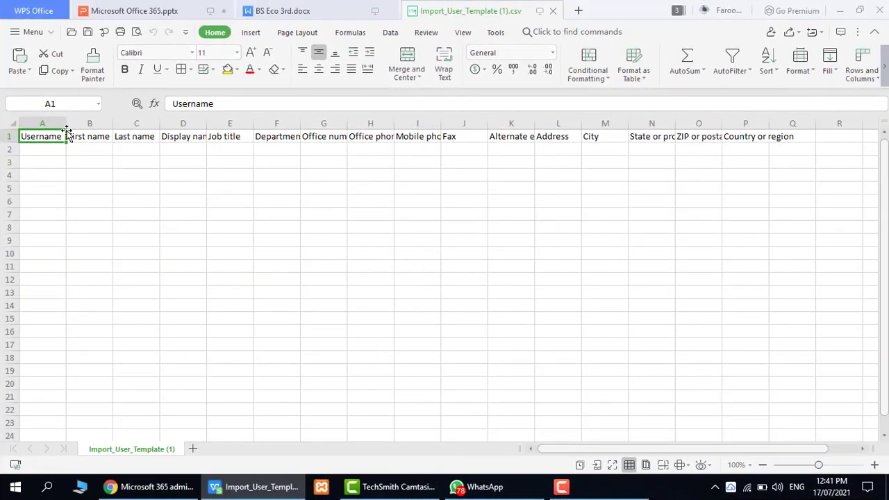
Copy the six student names for EC2004 to EC2010 from BS Eco 3rd.docx into a widened Username column, starting at A2.
{"action": "left_click", "coordinate": [293, 5]}
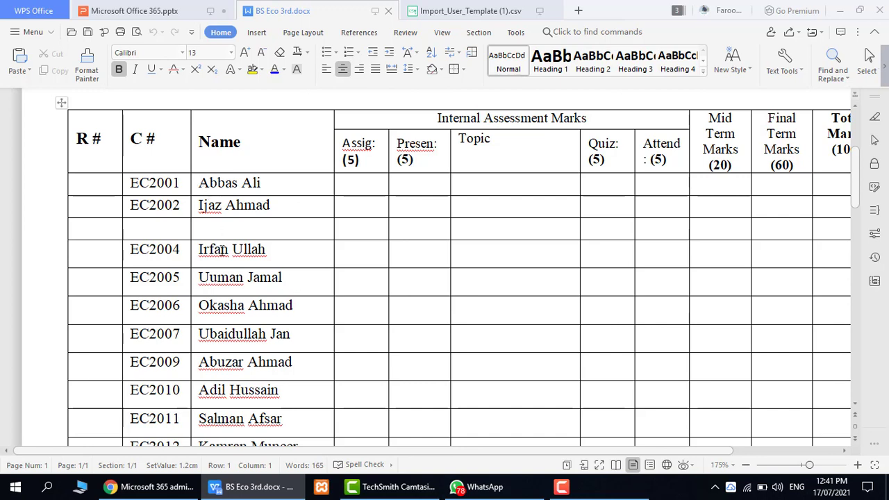
{"action": "mouse_move", "coordinate": [200, 248]}
{"action": "left_mouse_down"}
{"action": "mouse_move", "coordinate": [238, 277]}
{"action": "mouse_move", "coordinate": [239, 334]}
{"action": "mouse_move", "coordinate": [264, 356]}
{"action": "mouse_move", "coordinate": [274, 386]}
{"action": "left_mouse_up"}
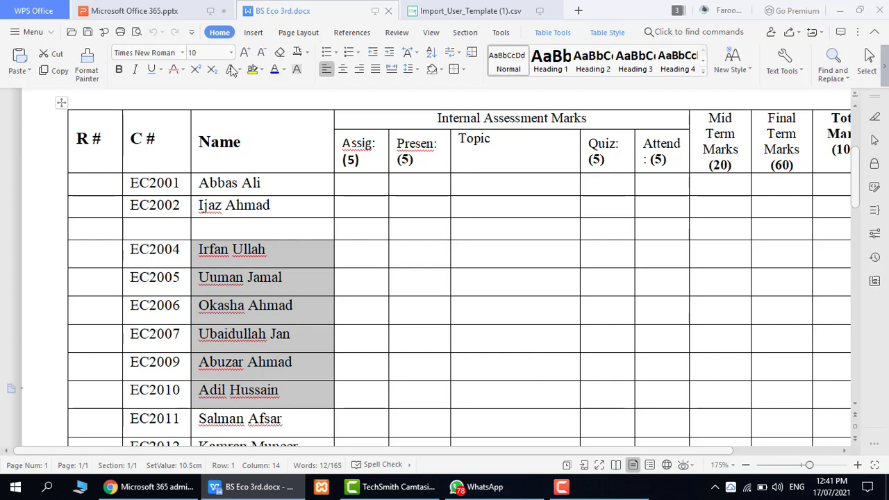
{"action": "left_click", "coordinate": [448, 8]}
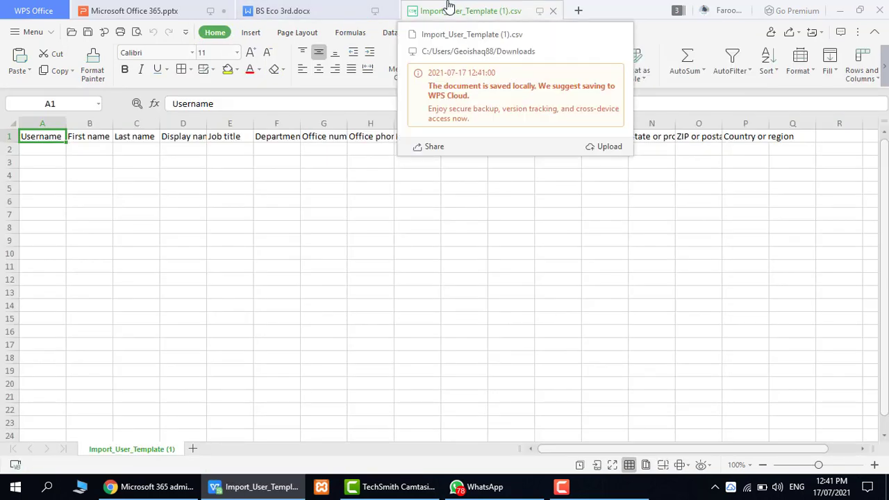
{"action": "left_click_drag", "start_coordinate": [66, 125], "coordinate": [60, 253]}
{"action": "key", "text": "ctrl+v"}
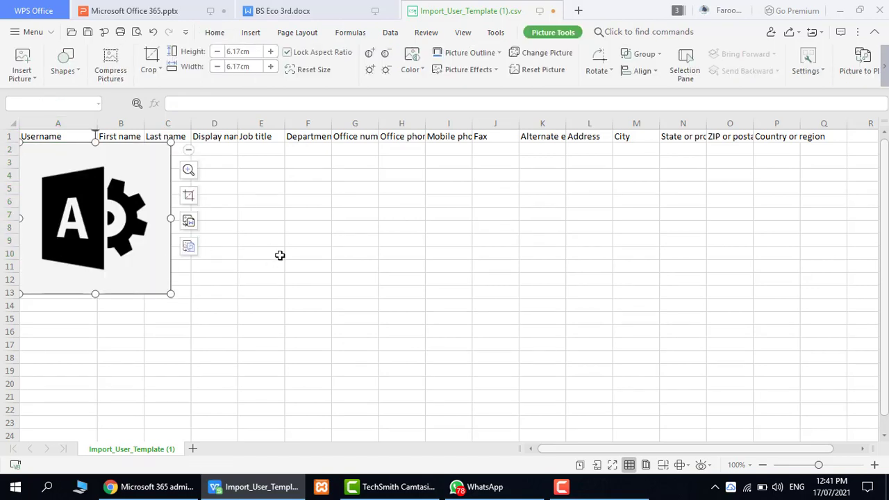
{"action": "key", "text": "ctrl+z"}
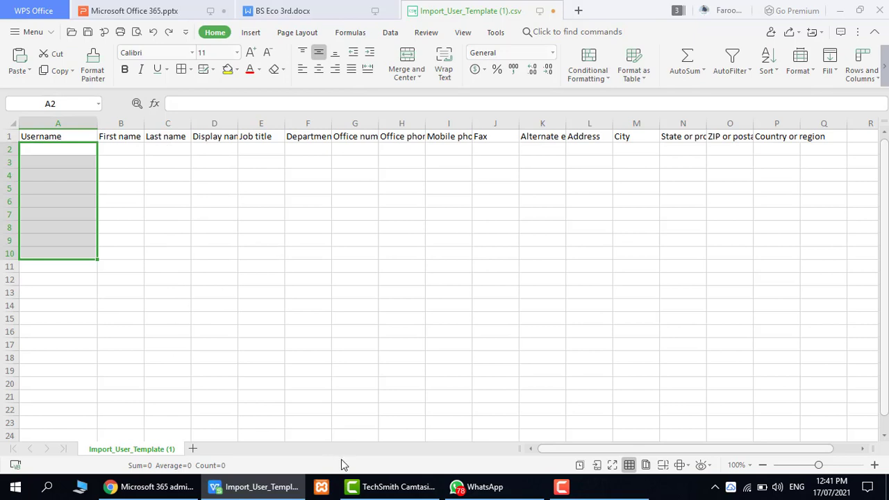
{"action": "left_click", "coordinate": [303, 15]}
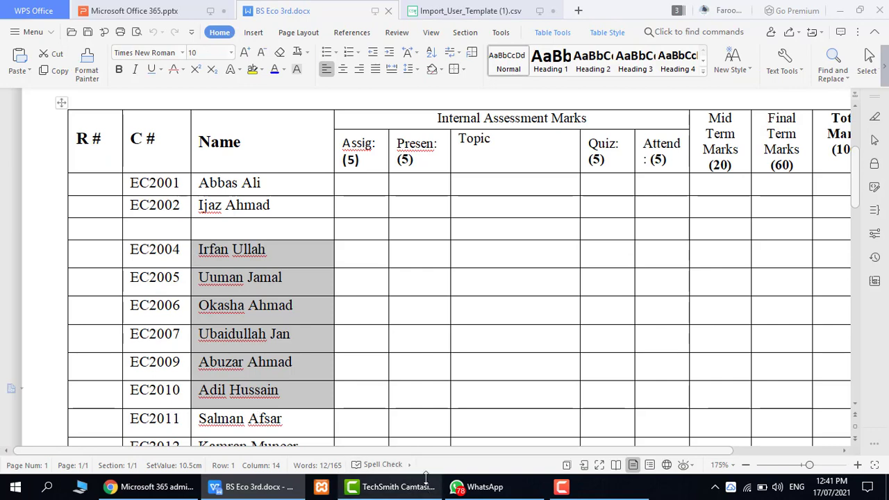
{"action": "left_click", "coordinate": [442, 10]}
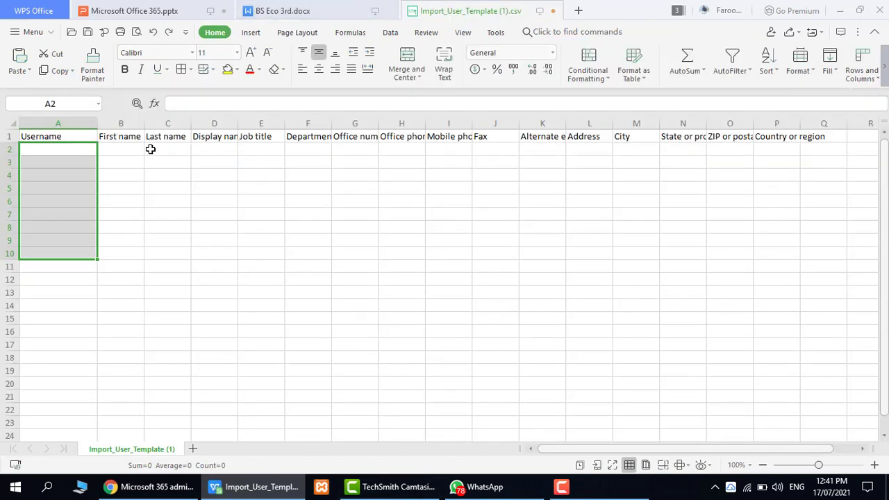
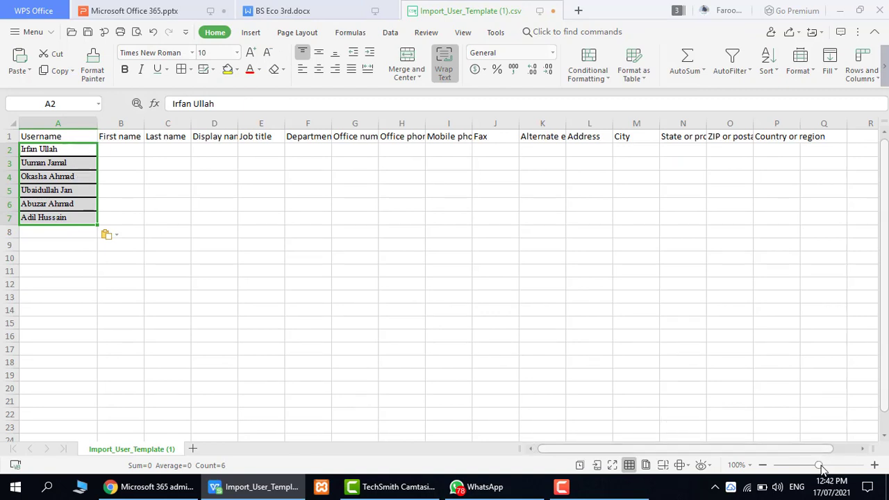
Copy the six names from the Username column into the First name column, cells B2 to B7.
{"action": "left_click_drag", "start_coordinate": [820, 465], "coordinate": [830, 466]}
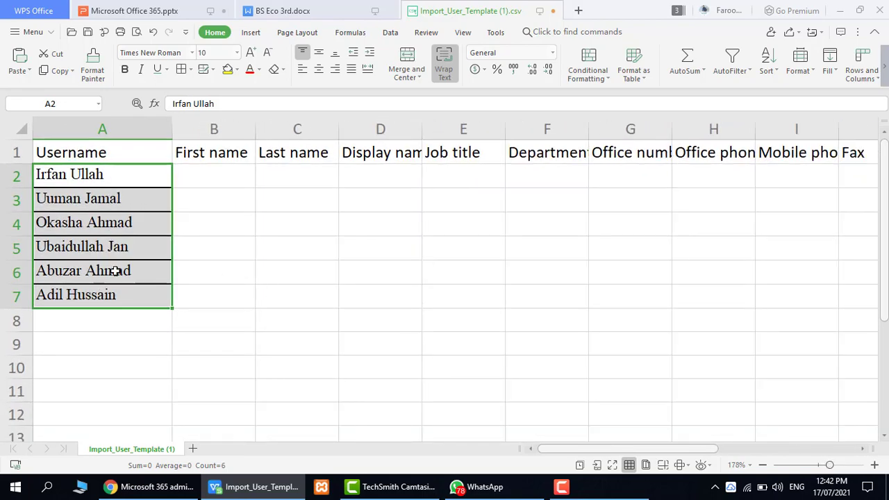
{"action": "left_click_drag", "start_coordinate": [122, 179], "coordinate": [140, 289]}
{"action": "key", "text": "ctrl+c"}
{"action": "left_click_drag", "start_coordinate": [220, 175], "coordinate": [220, 288]}
{"action": "key", "text": "ctrl+v"}
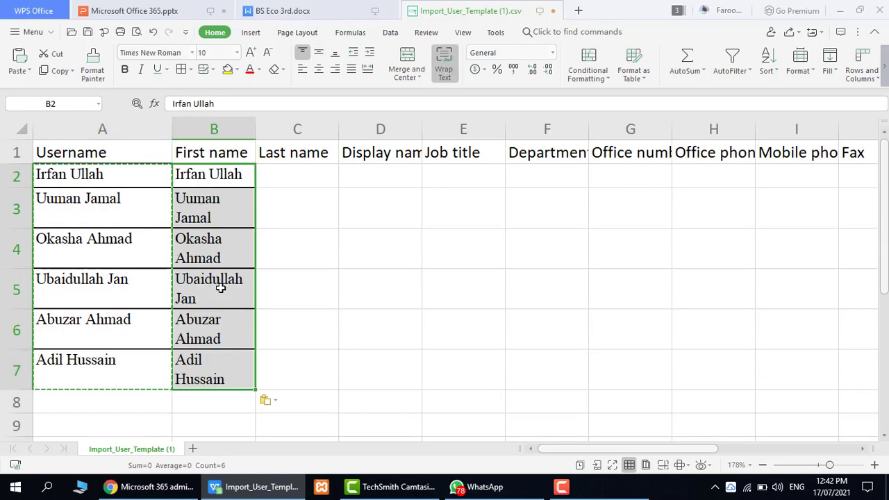
Widen the First name and Display name columns and paste the six copied names into D2 to D7.
{"action": "left_click_drag", "start_coordinate": [256, 130], "coordinate": [280, 132]}
{"action": "left_click_drag", "start_coordinate": [445, 130], "coordinate": [470, 132]}
{"action": "left_click_drag", "start_coordinate": [429, 169], "coordinate": [429, 361]}
{"action": "key", "text": "ctrl+v"}
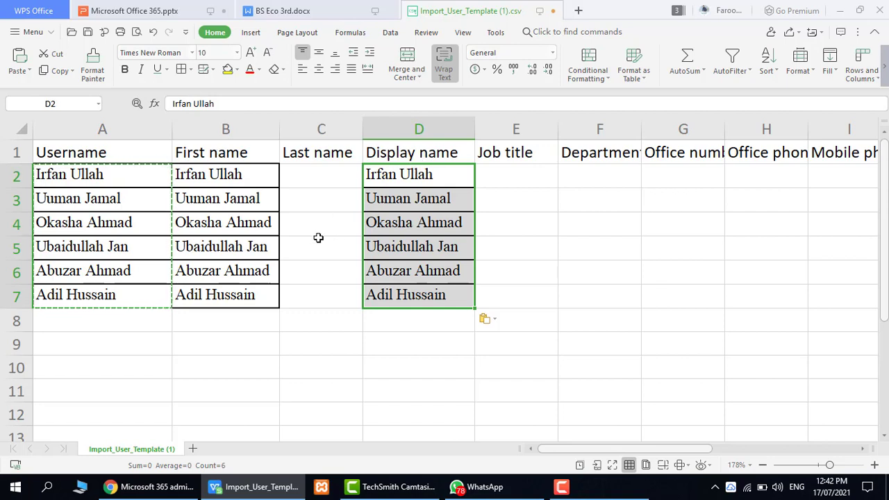
Remove the space between the first and last name in each of the six usernames in A2 to A7.
{"action": "double_click", "coordinate": [73, 174]}
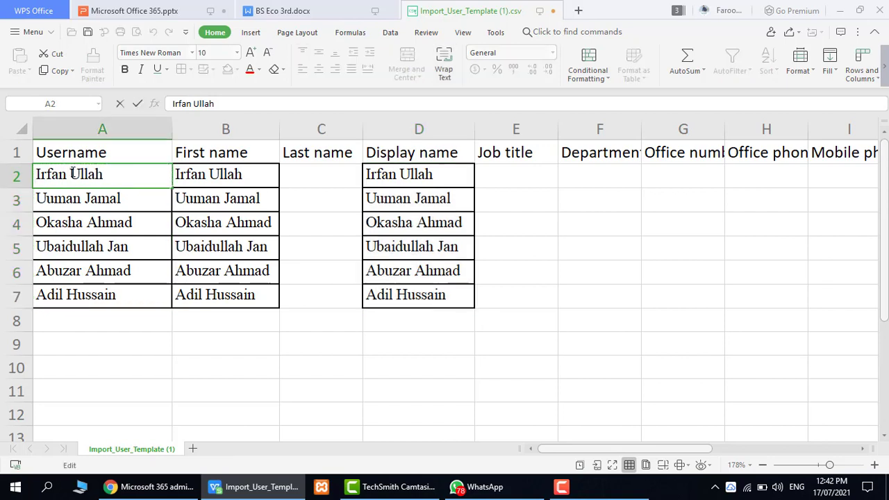
{"action": "key", "text": "BackSpace"}
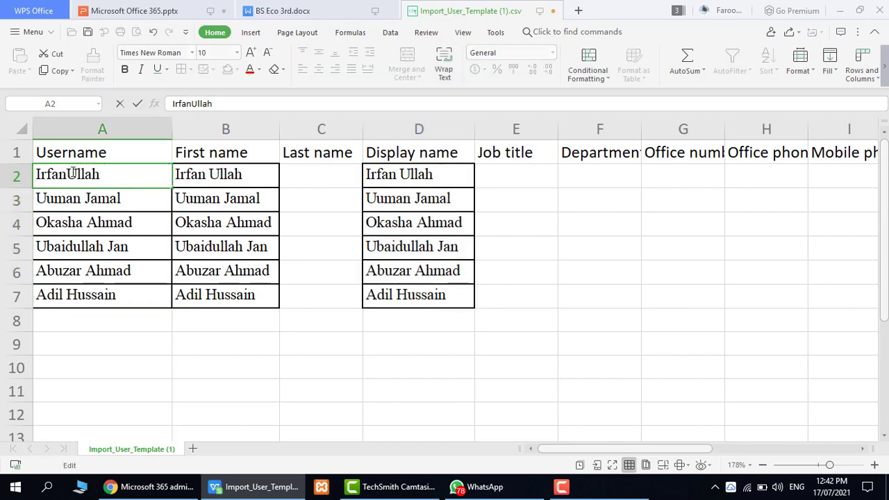
{"action": "double_click", "coordinate": [85, 198]}
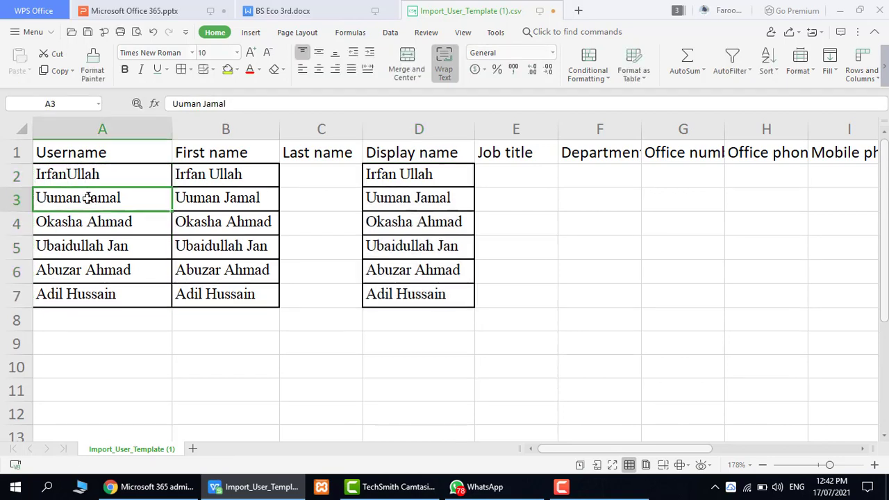
{"action": "key", "text": "BackSpace"}
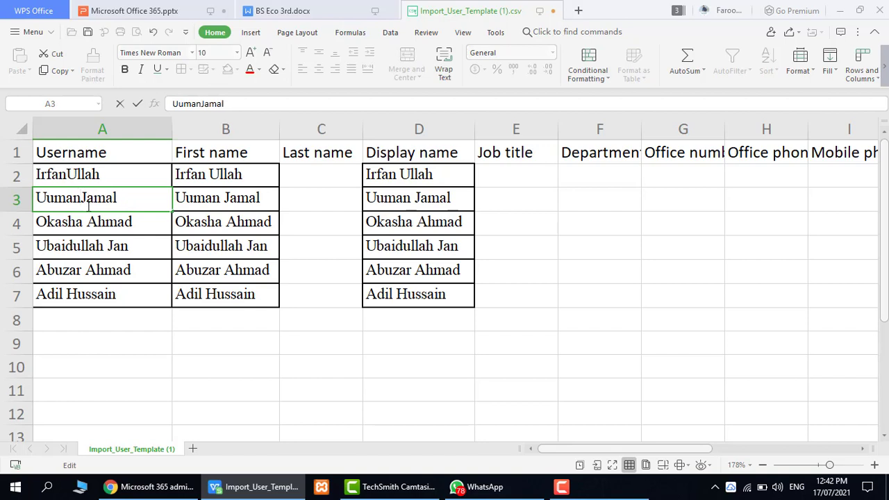
{"action": "double_click", "coordinate": [88, 221]}
{"action": "key", "text": "BackSpace"}
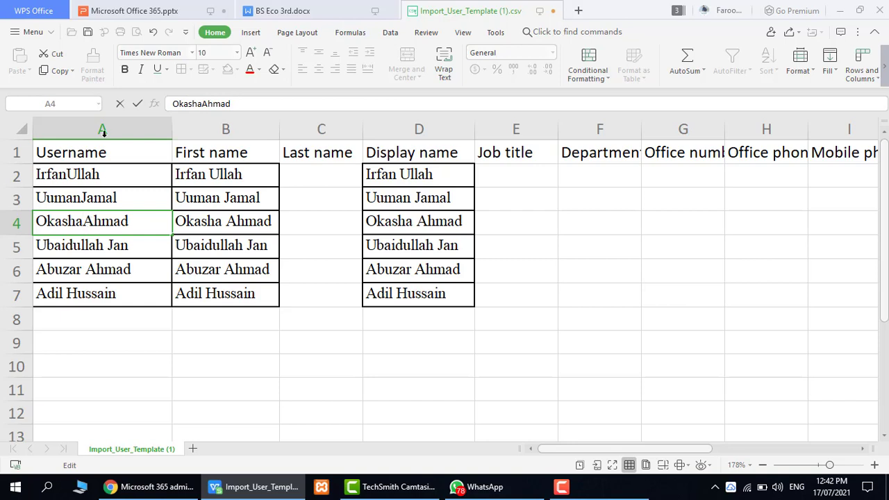
{"action": "double_click", "coordinate": [109, 245]}
{"action": "key", "text": "BackSpace"}
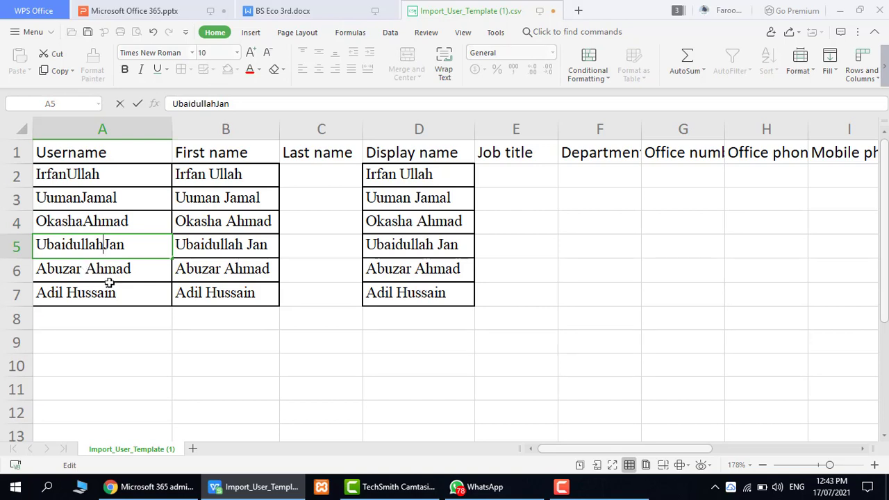
{"action": "left_click", "coordinate": [98, 271]}
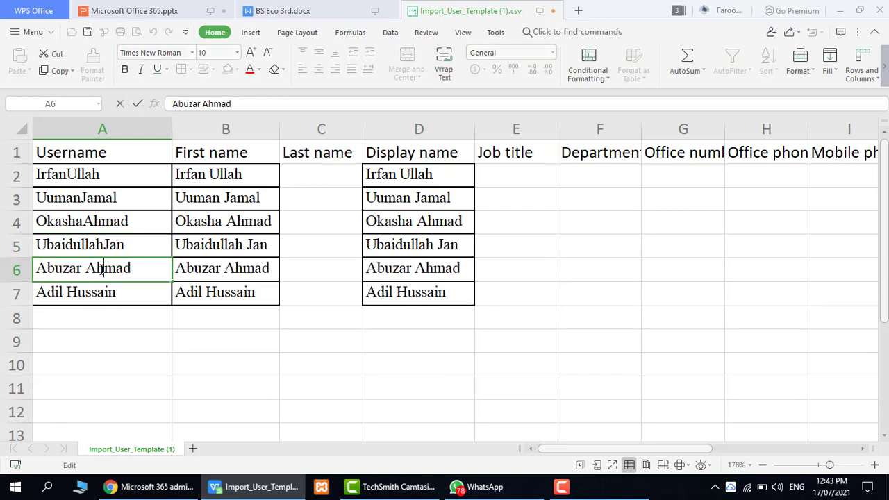
{"action": "key", "text": "BackSpace"}
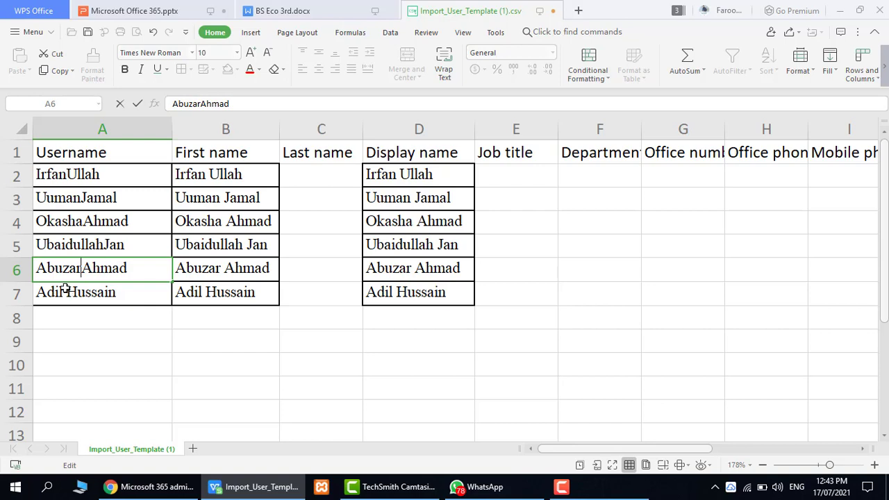
{"action": "double_click", "coordinate": [123, 288]}
{"action": "left_click", "coordinate": [67, 292]}
{"action": "key", "text": "BackSpace"}
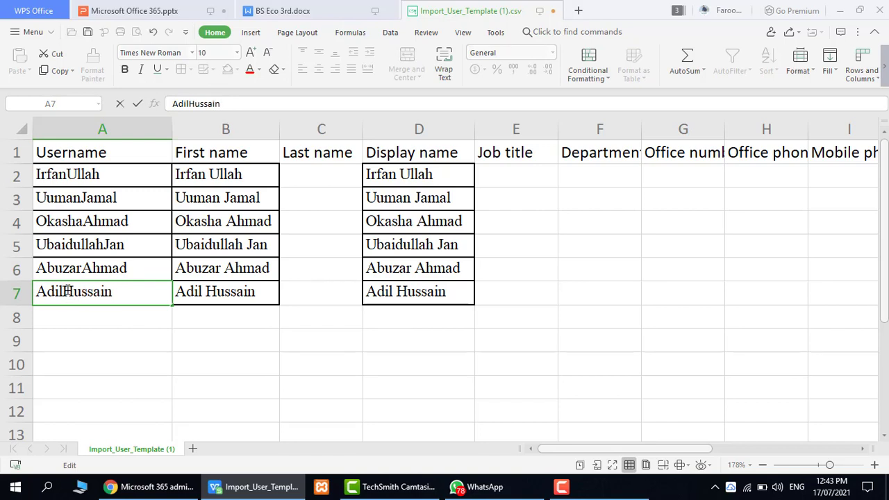
{"action": "double_click", "coordinate": [103, 173]}
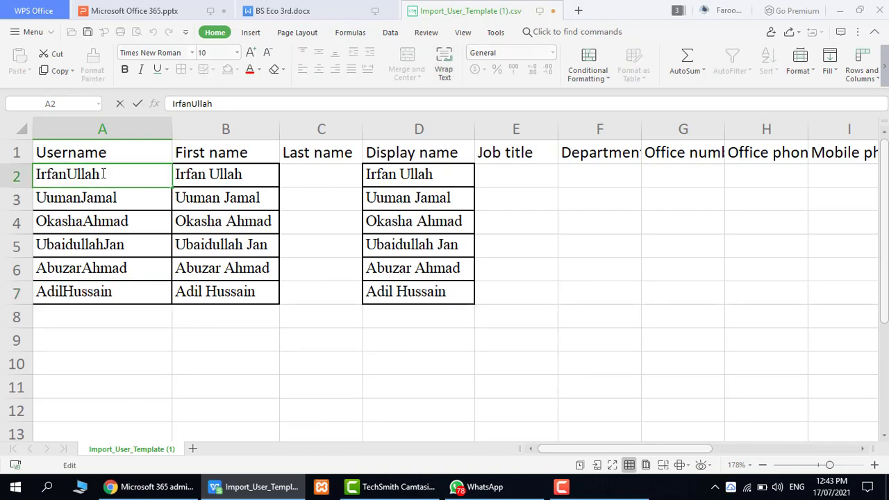
{"action": "type", "text": "@hed"}
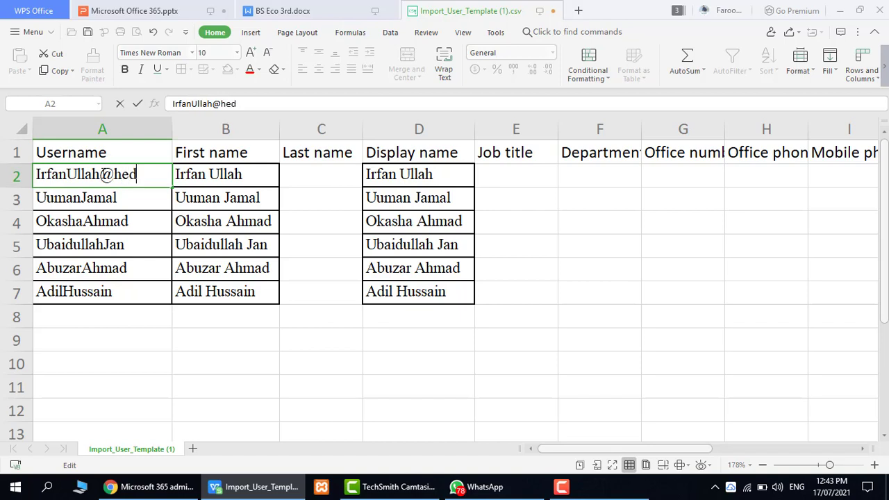
{"action": "type", "text": ".gm"}
{"action": "key", "text": "BackSpace"}
{"action": "type", "text": "pk"}
{"action": "key", "text": "BackSpace"}
{"action": "key", "text": "BackSpace"}
{"action": "key", "text": "BackSpace"}
{"action": "type", "text": "kp.pk"}
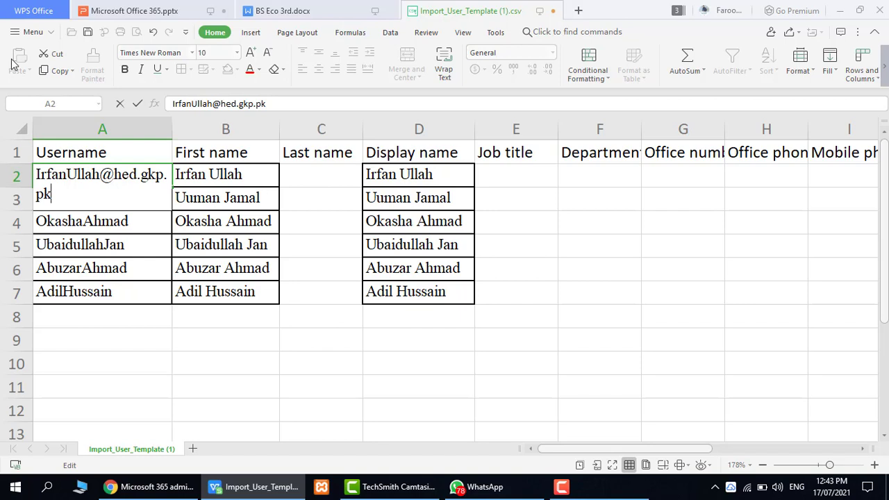
{"action": "left_click", "coordinate": [170, 125]}
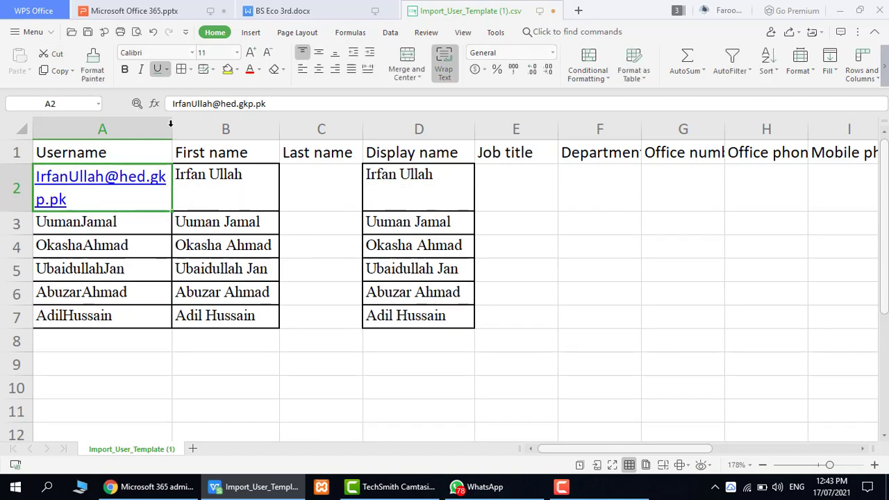
{"action": "left_click_drag", "start_coordinate": [171, 125], "coordinate": [206, 127]}
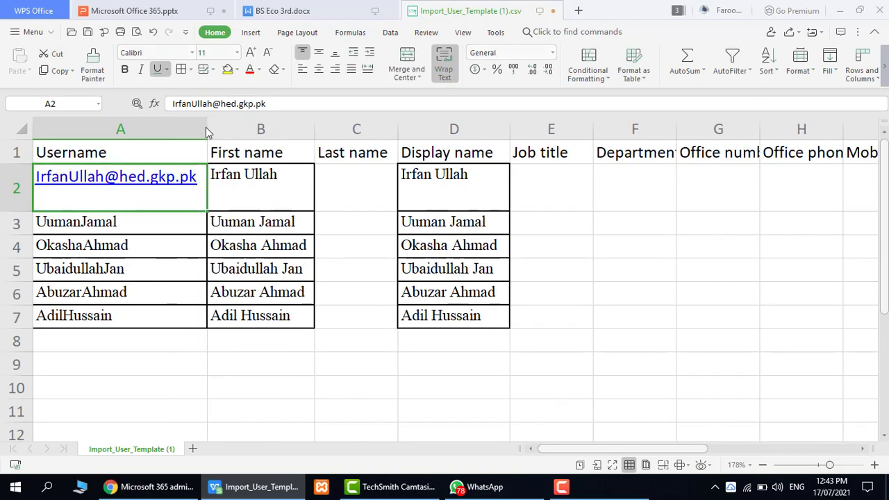
{"action": "left_click", "coordinate": [197, 181]}
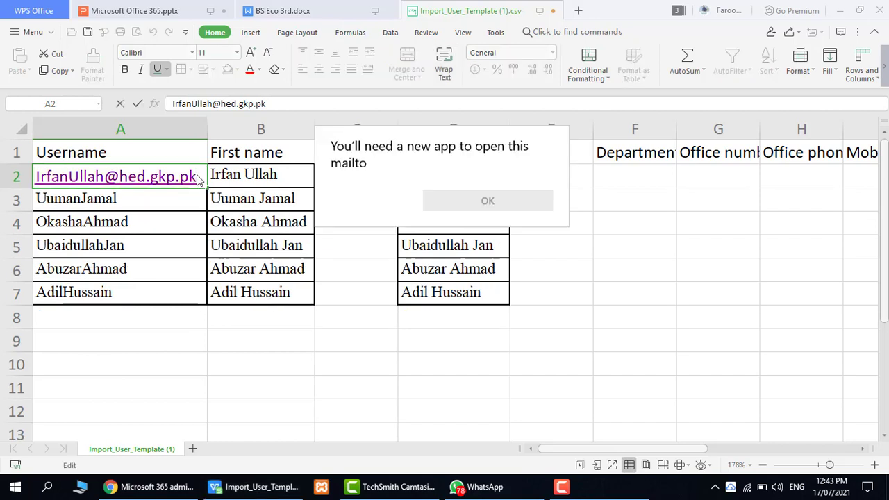
{"action": "left_click", "coordinate": [199, 176]}
{"action": "left_click_drag", "start_coordinate": [193, 176], "coordinate": [104, 176]}
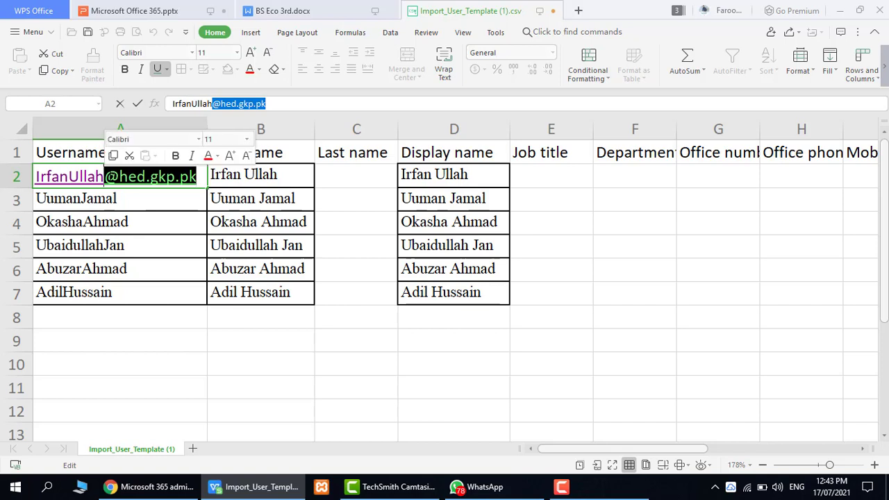
{"action": "key", "text": "ctrl+c"}
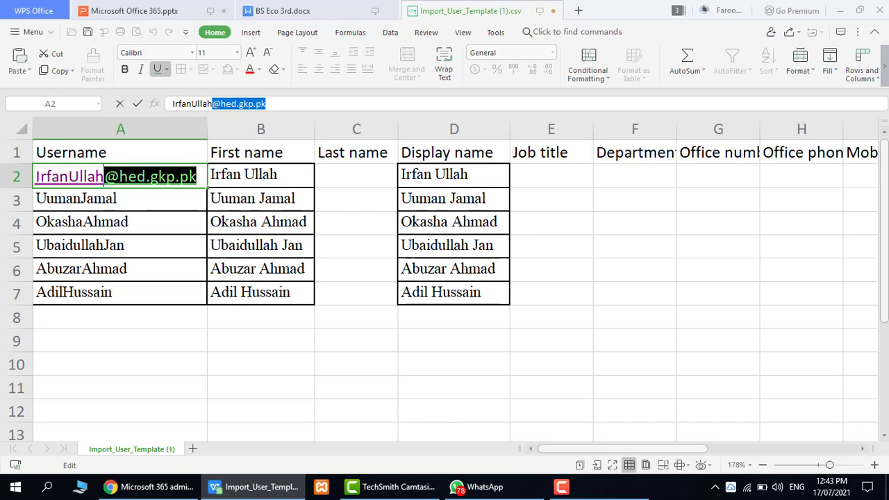
{"action": "double_click", "coordinate": [122, 199]}
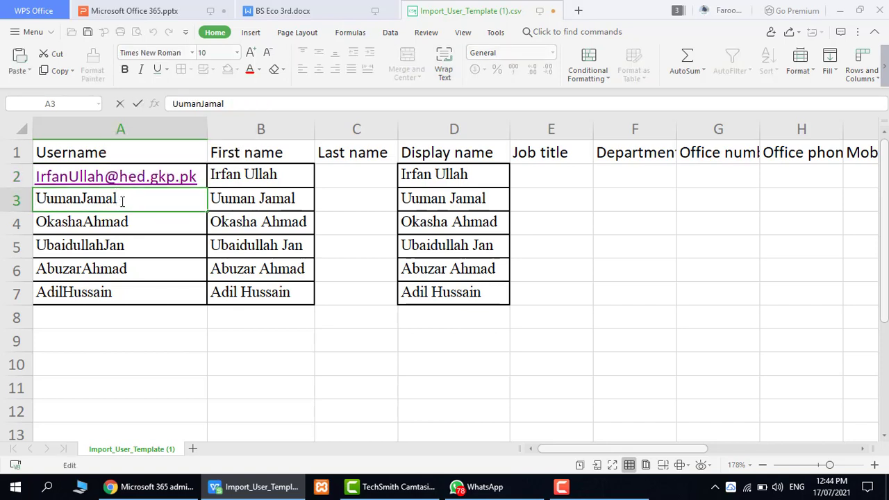
{"action": "key", "text": "ctrl+v"}
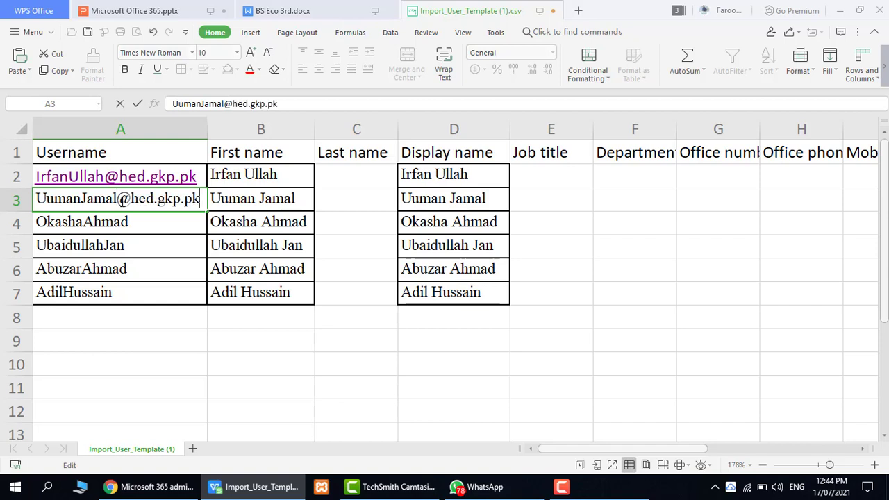
{"action": "left_click", "coordinate": [127, 221]}
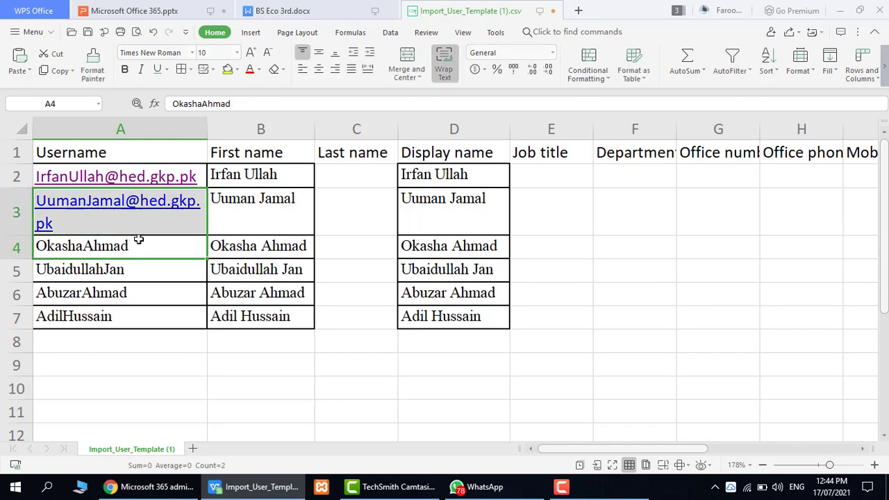
{"action": "double_click", "coordinate": [131, 246]}
{"action": "key", "text": "ctrl+v"}
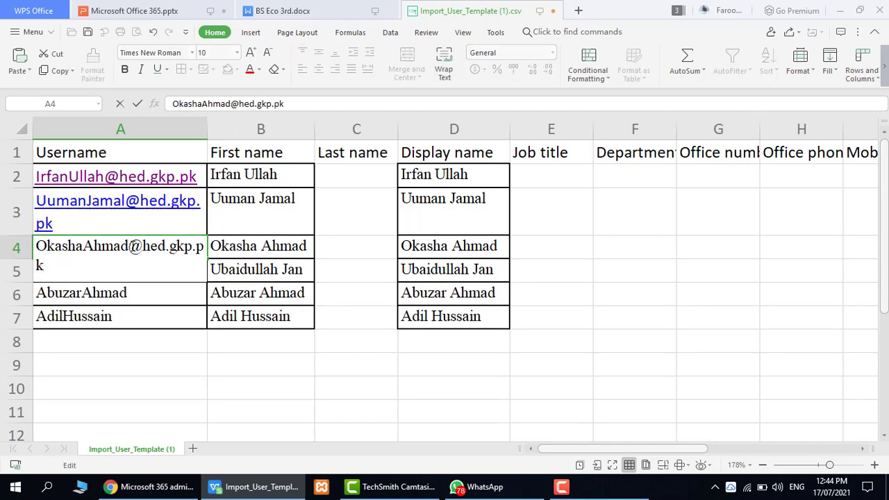
{"action": "left_click", "coordinate": [143, 293]}
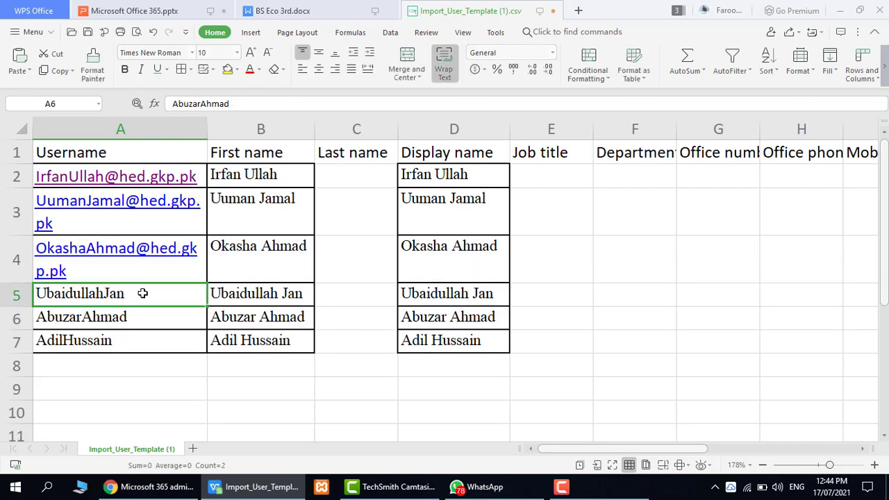
{"action": "double_click", "coordinate": [142, 293]}
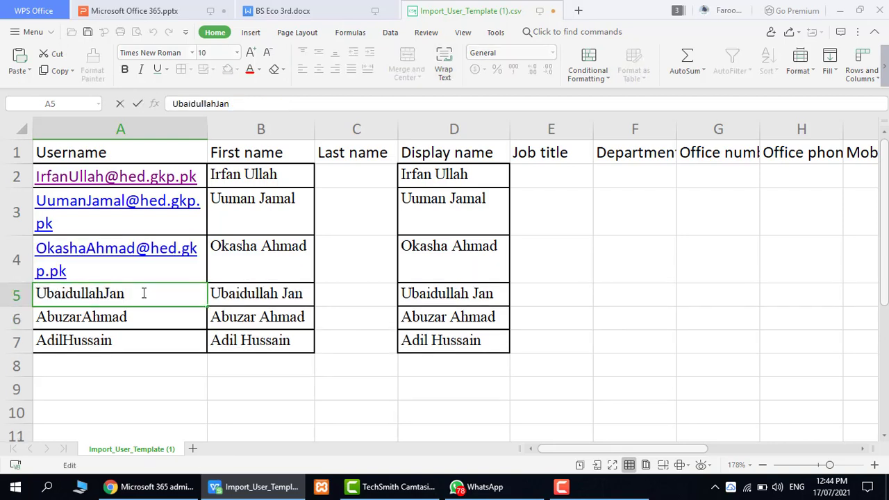
{"action": "key", "text": "ctrl+v"}
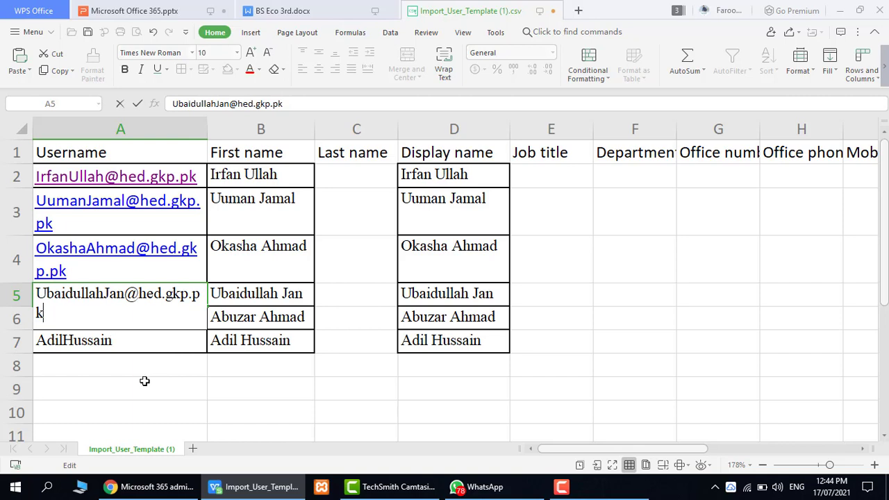
{"action": "left_click", "coordinate": [133, 352]}
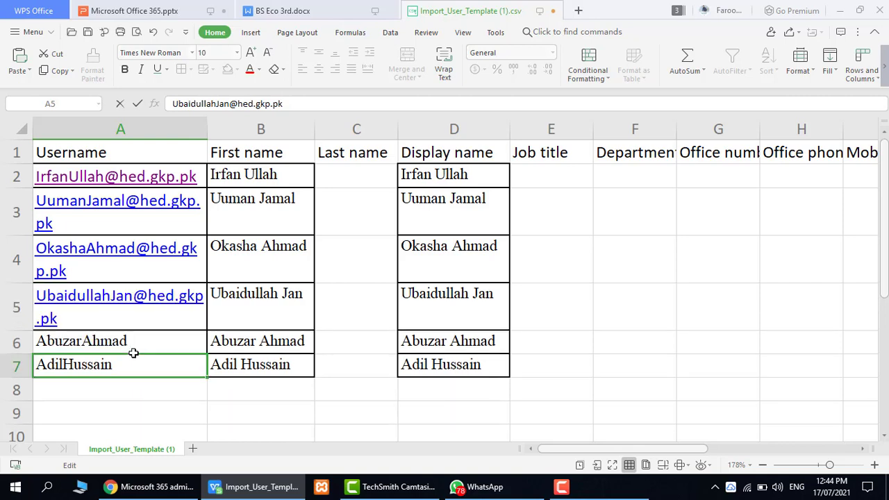
{"action": "left_click_drag", "start_coordinate": [125, 359], "coordinate": [132, 341]}
{"action": "left_click", "coordinate": [132, 341]}
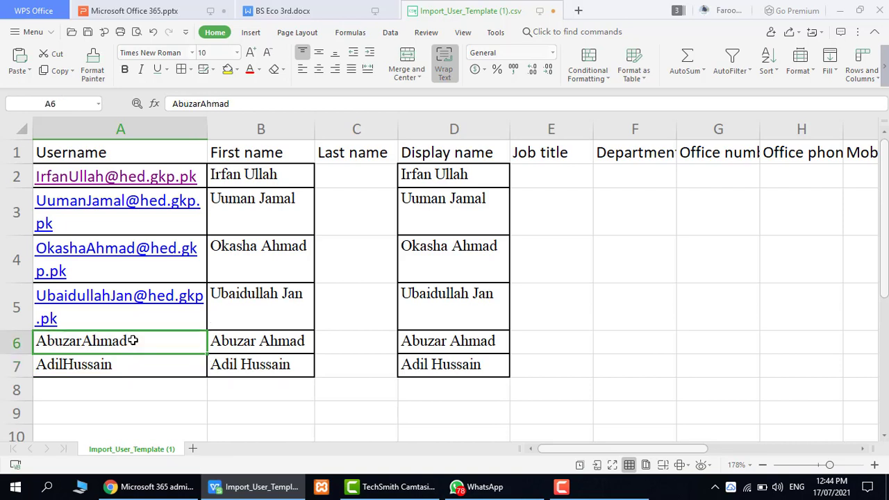
{"action": "double_click", "coordinate": [131, 340]}
{"action": "type", "text": "@hed.gkp.pk"}
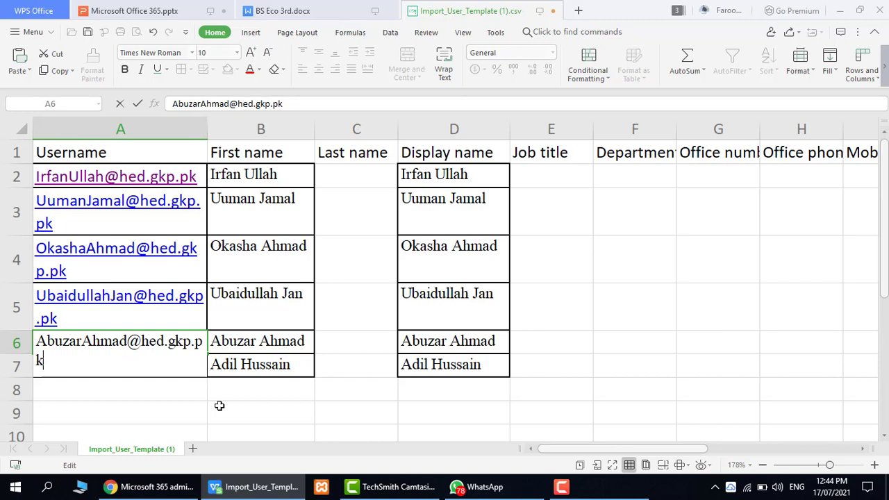
{"action": "left_click", "coordinate": [174, 405]}
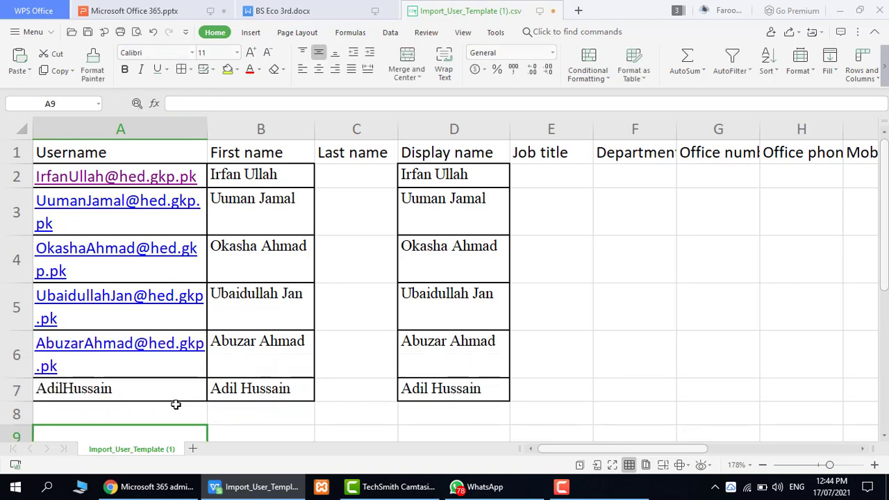
{"action": "double_click", "coordinate": [117, 388]}
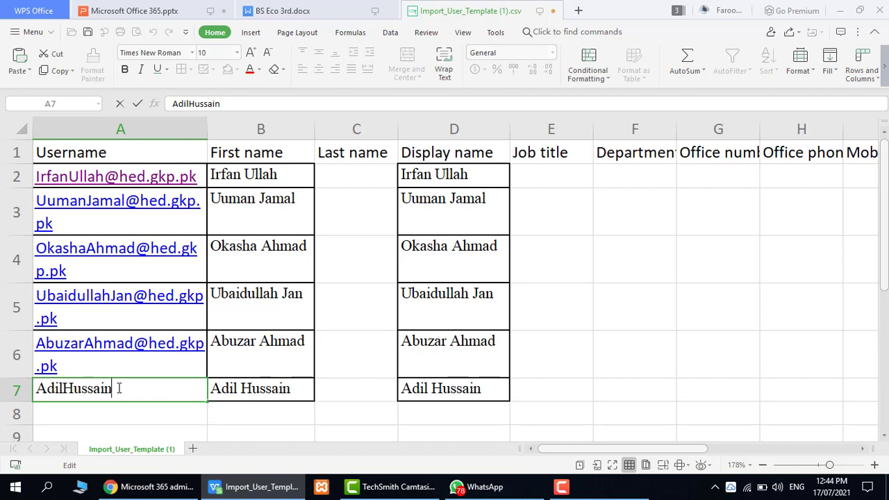
{"action": "key", "text": "ctrl+v"}
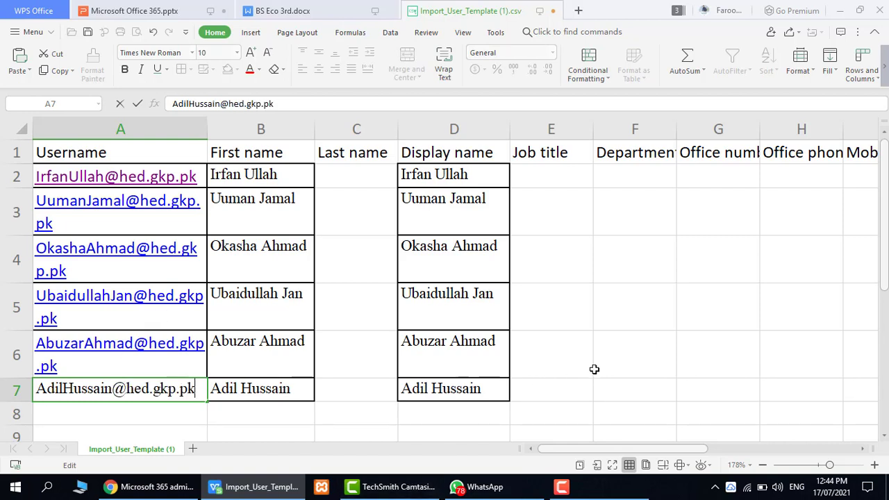
{"action": "left_click", "coordinate": [594, 369]}
{"action": "left_click_drag", "start_coordinate": [206, 130], "coordinate": [239, 130]}
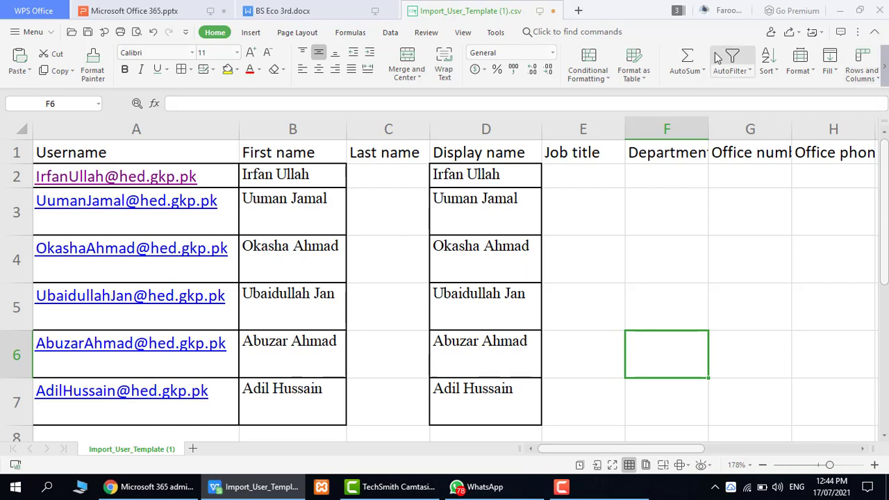
Close Import_User_Template (1).csv and choose to save the changes.
{"action": "left_click", "coordinate": [553, 14]}
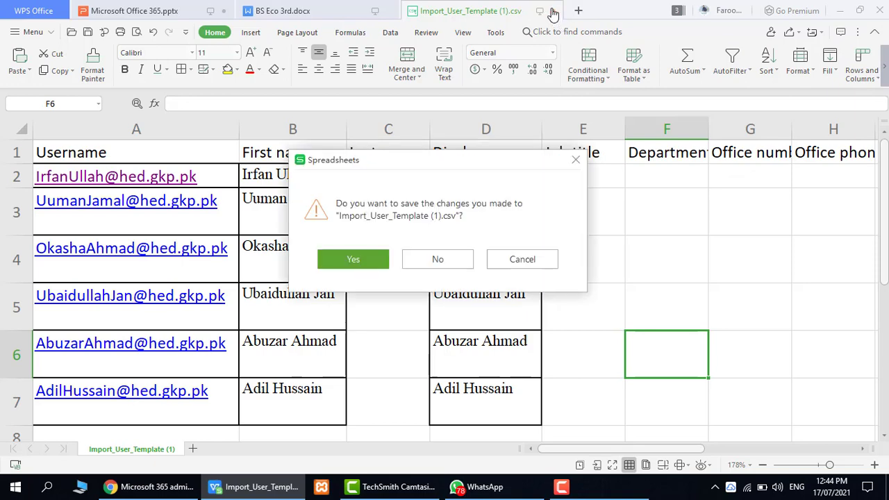
{"action": "left_click", "coordinate": [354, 260]}
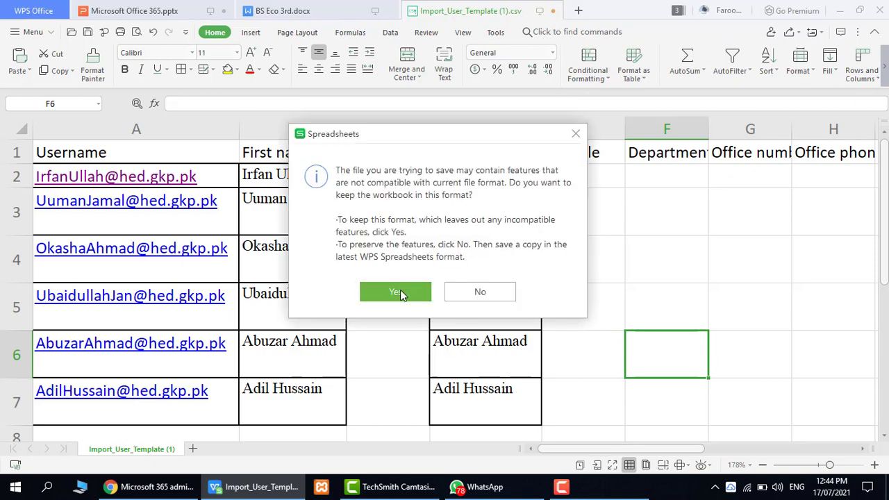